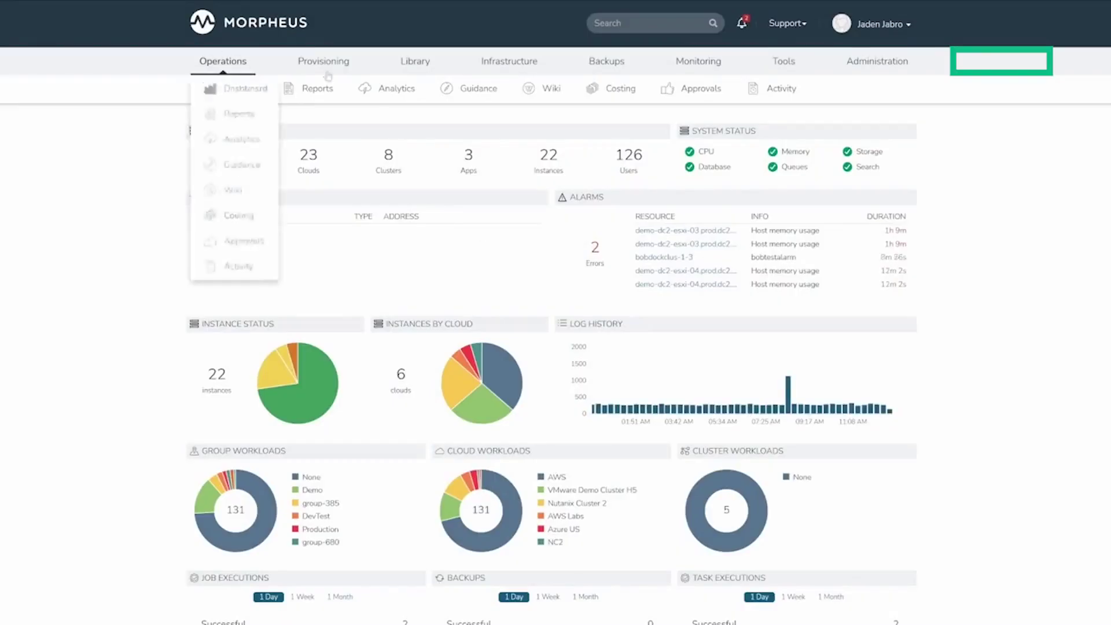
Step: Open the Operations Guidance page listing 730 sizing recommendations and $2,743 in savings
{"action": "left_click", "coordinate": [459, 90]}
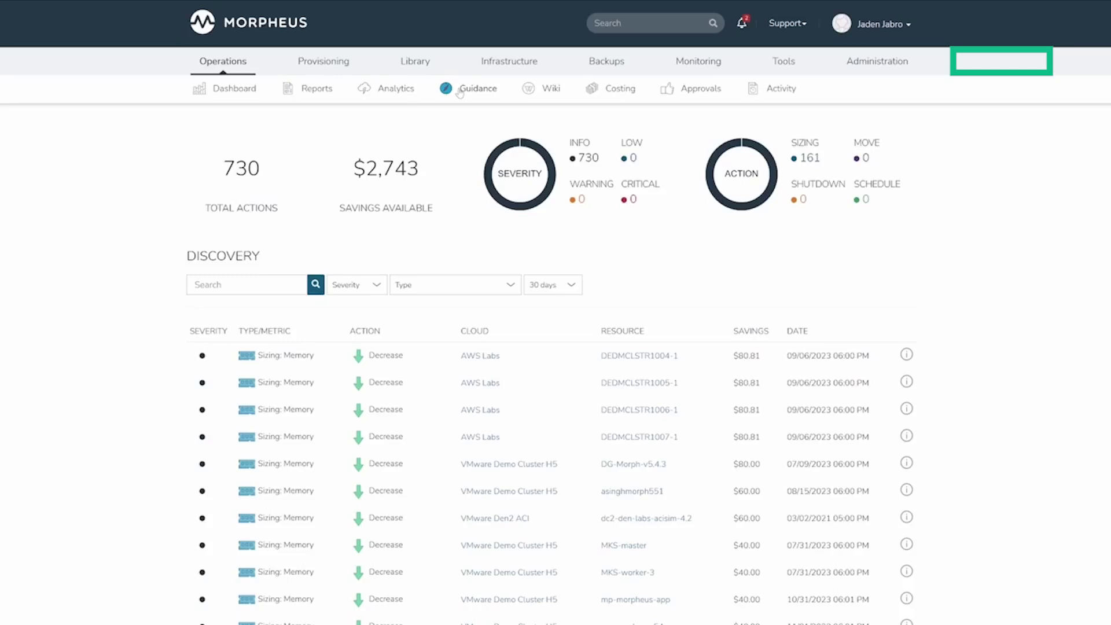
{"action": "left_click", "coordinate": [556, 286]}
{"action": "mouse_move", "coordinate": [509, 61]}
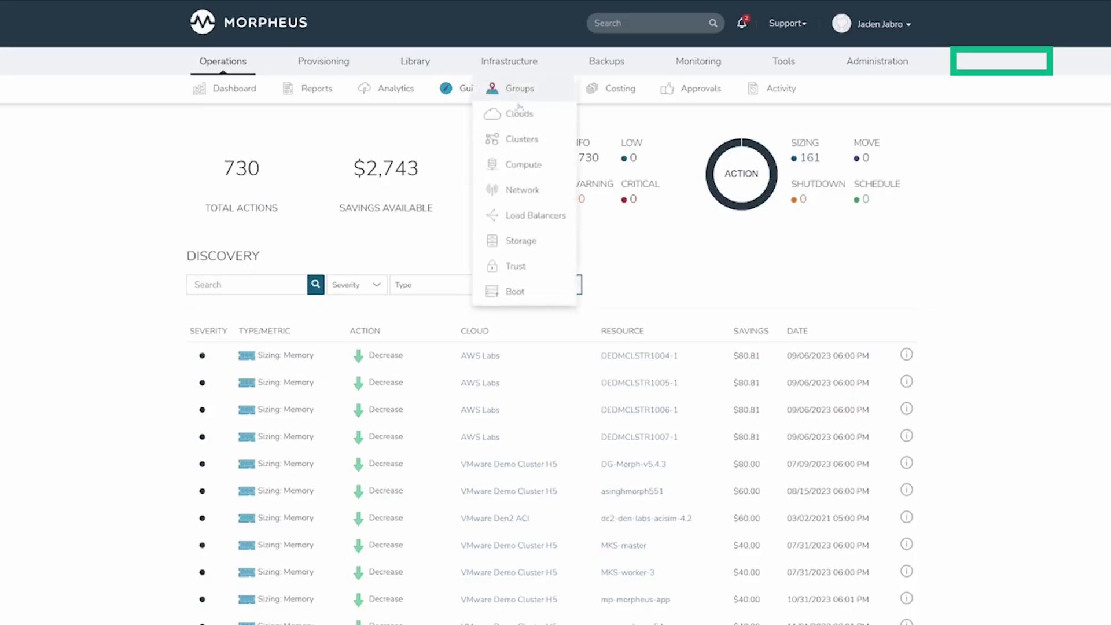
{"action": "left_click", "coordinate": [519, 113]}
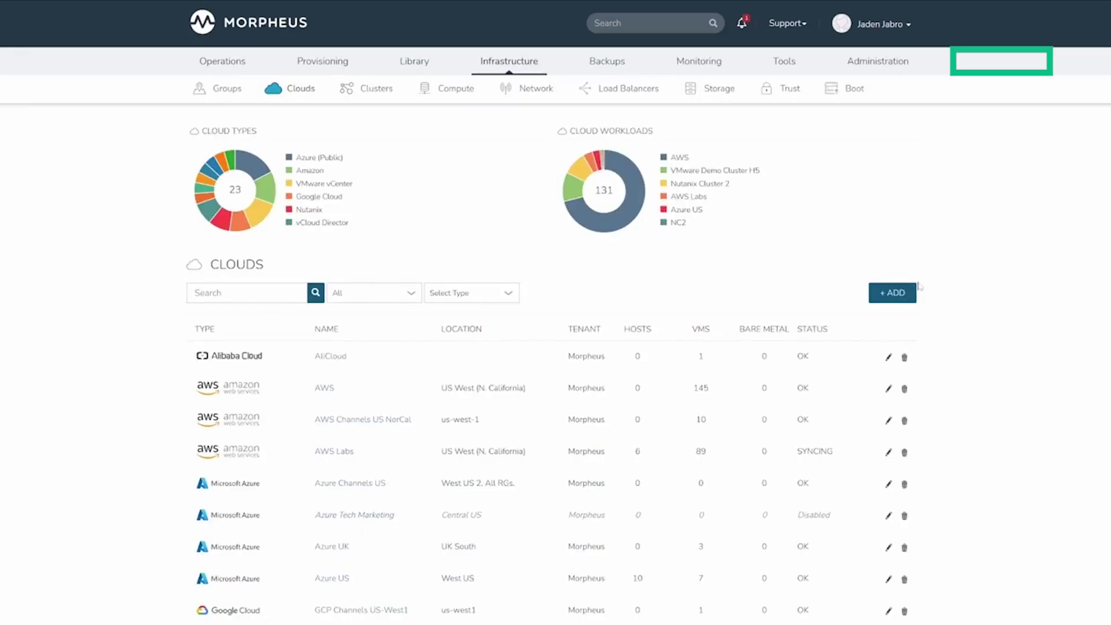
{"action": "mouse_move", "coordinate": [223, 61]}
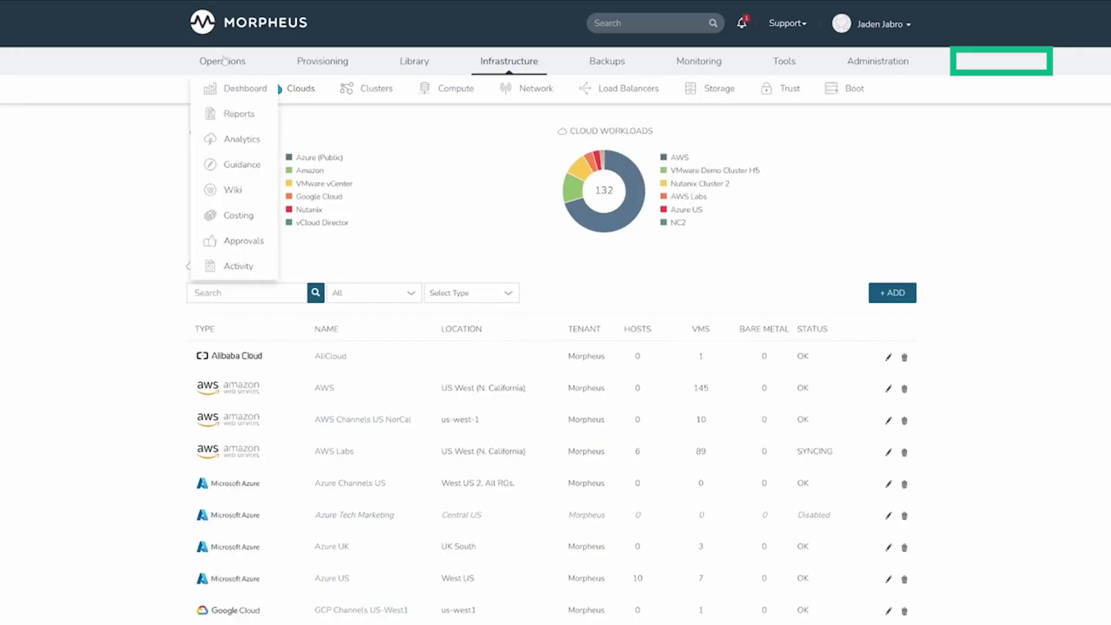
Step: Go back to the Guidance page listing memory-sizing decrease recommendations for AWS Labs and VMware
{"action": "left_click", "coordinate": [243, 166]}
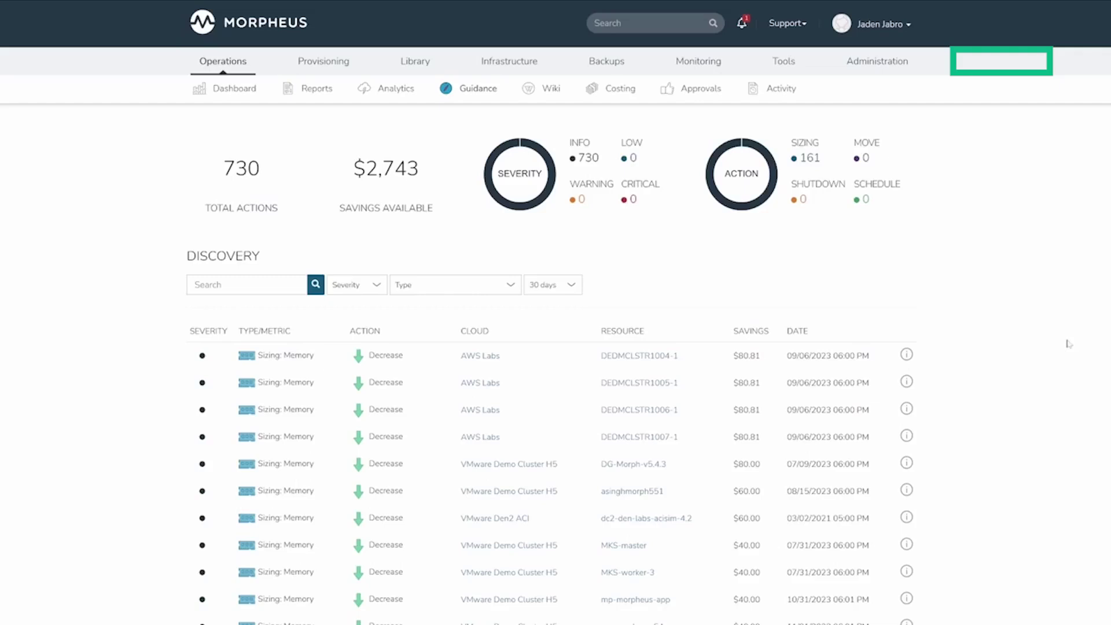
Step: Open the discovery info for the DEDMCLSTR1004-1 recommendation
{"action": "left_click", "coordinate": [908, 356]}
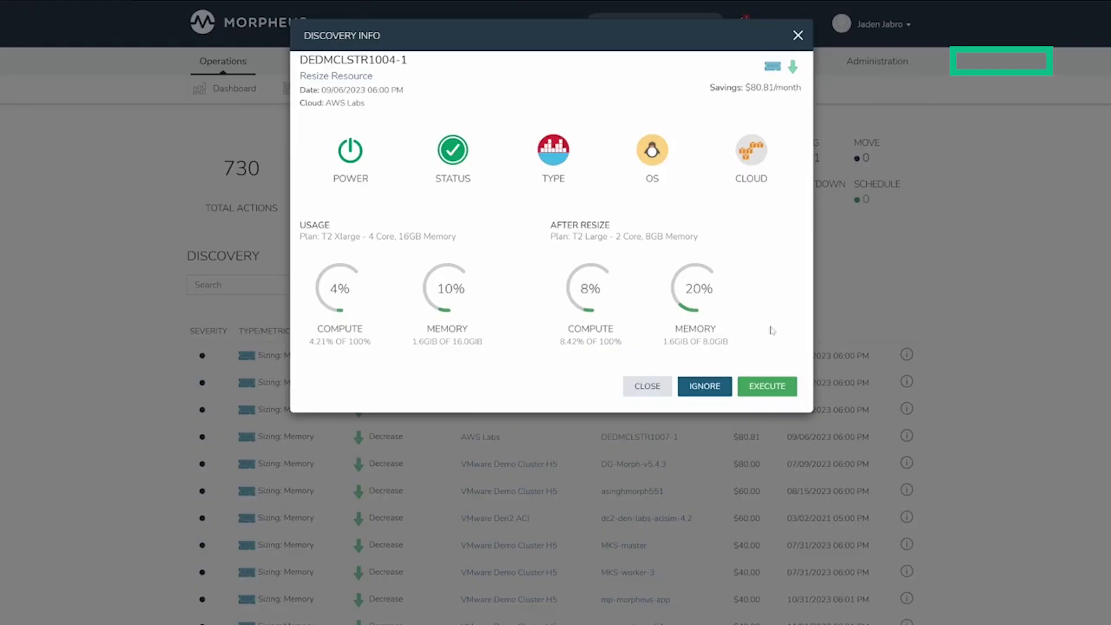
Step: Close the DEDMCLSTR1004-1 discovery dialog without executing the T2 Large resize
{"action": "left_click", "coordinate": [798, 34]}
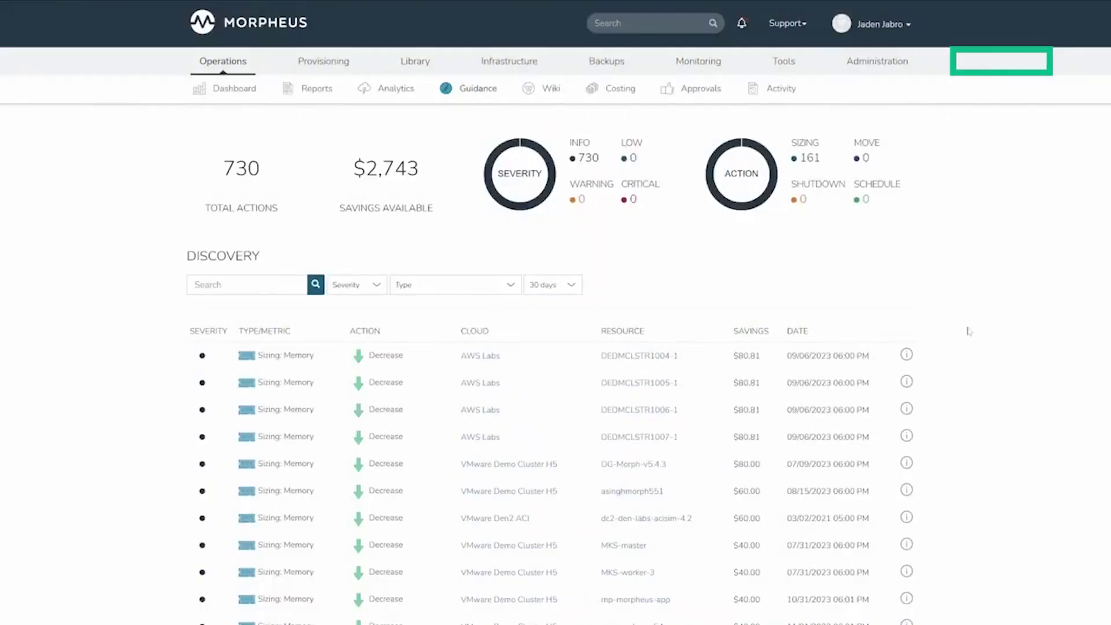